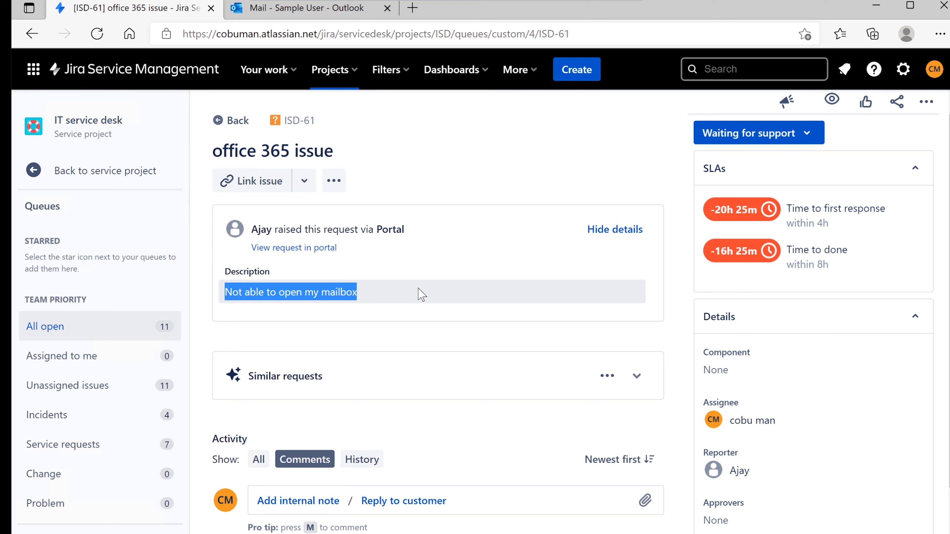
Switch to Outlook to view the user's inbox, and return to the Jira ticket to read its description
{"action": "left_click", "coordinate": [320, 15]}
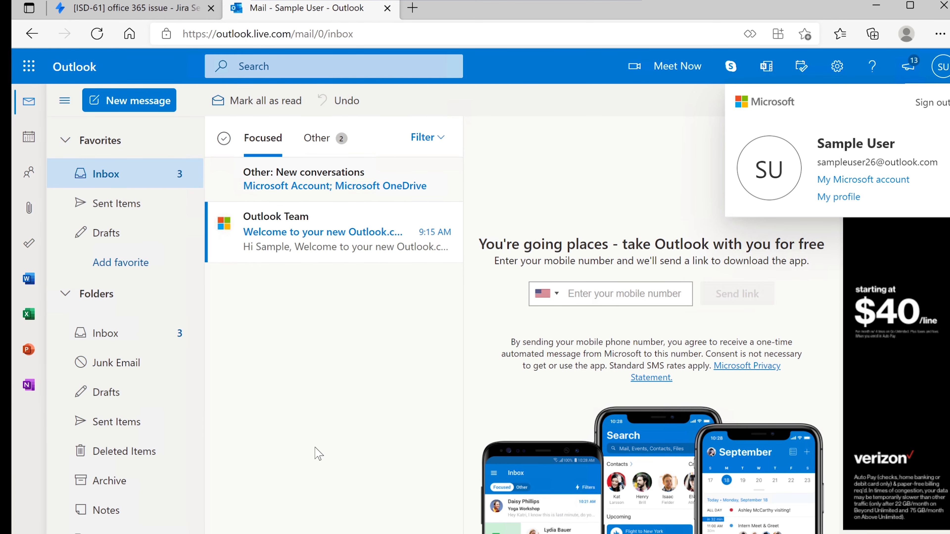
{"action": "left_click", "coordinate": [324, 433]}
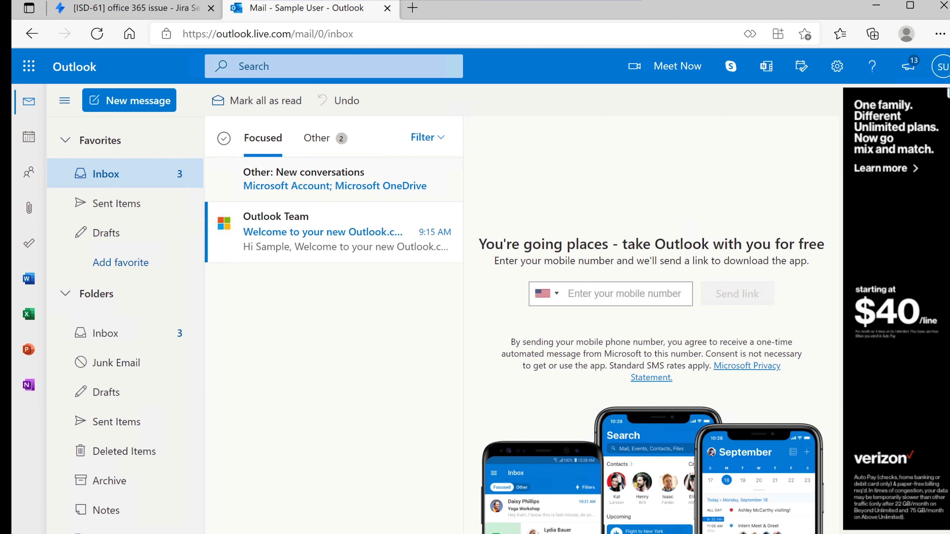
{"action": "left_click", "coordinate": [110, 8]}
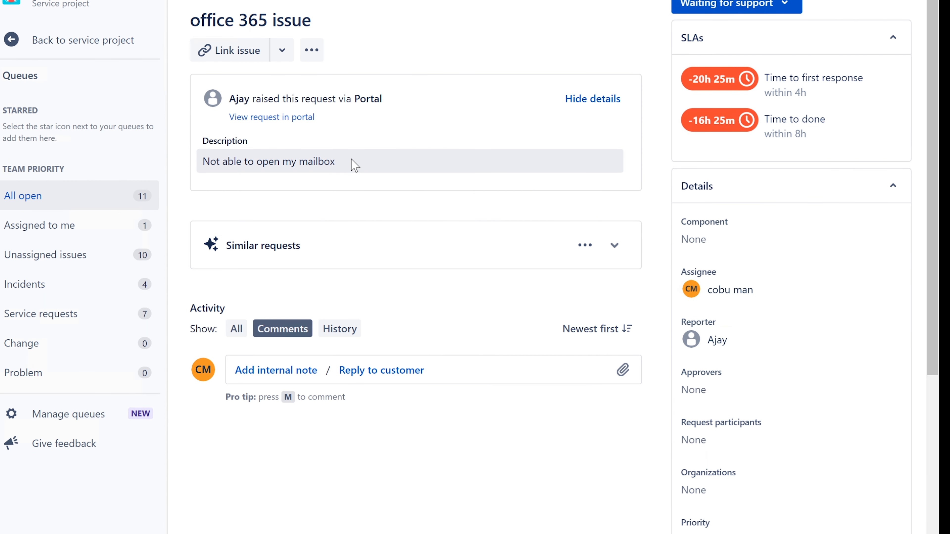
{"action": "left_click_drag", "start_coordinate": [354, 164], "coordinate": [203, 162]}
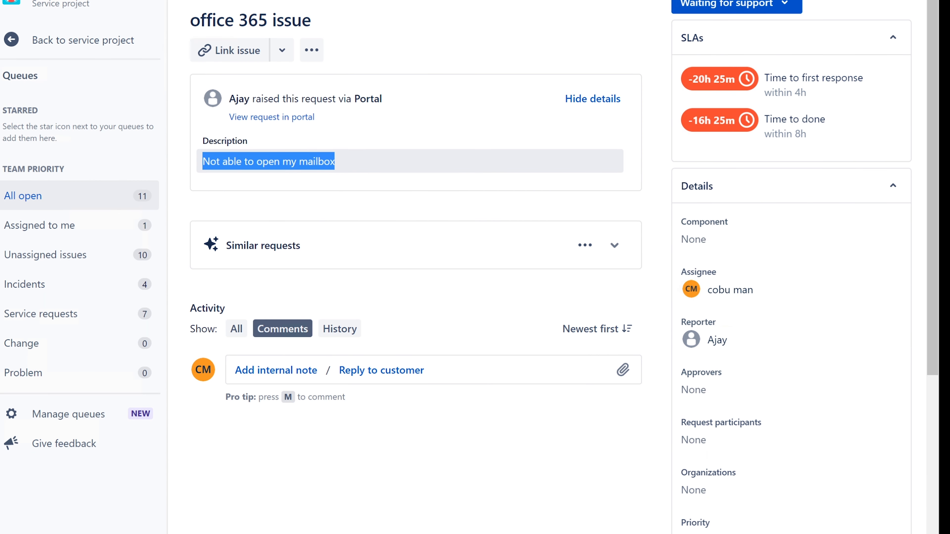
{"action": "left_click", "coordinate": [361, 163]}
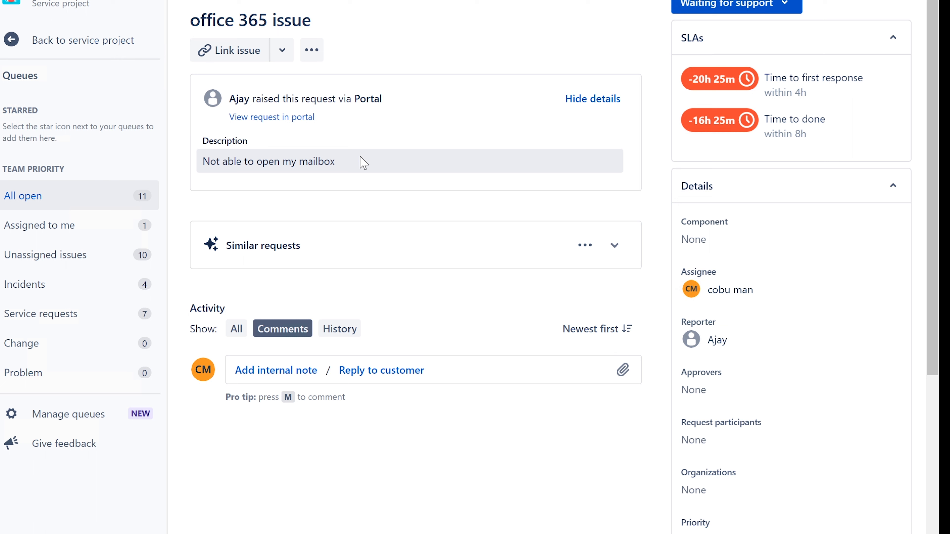
Start a reply to the customer with a greeting that introduces the agent by first name as being with Help Desk
{"action": "left_click", "coordinate": [389, 377]}
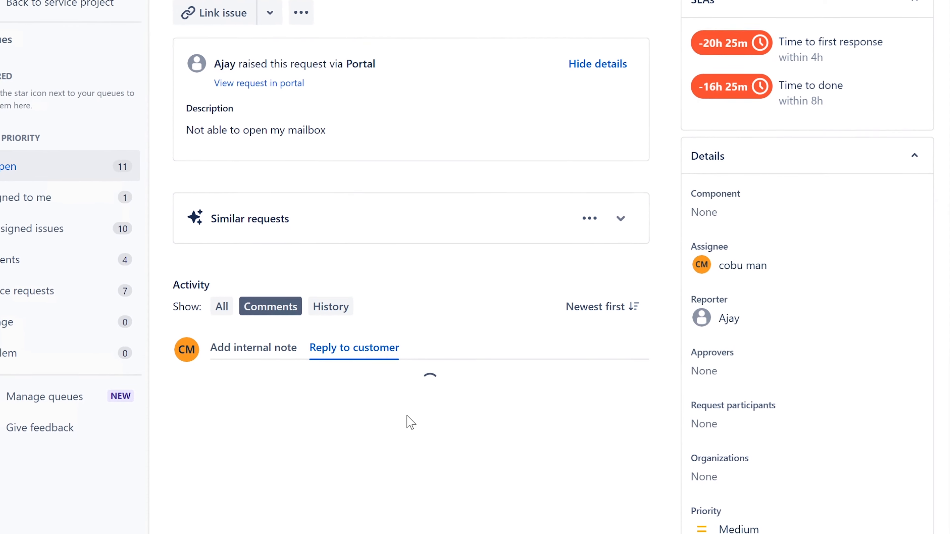
{"action": "type", "text": "Hell"}
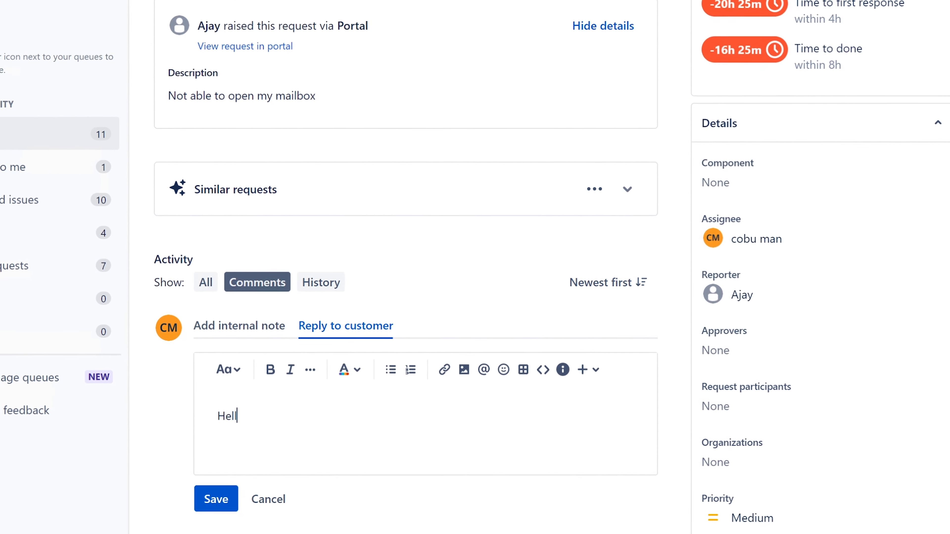
{"action": "type", "text": "o, this is E"}
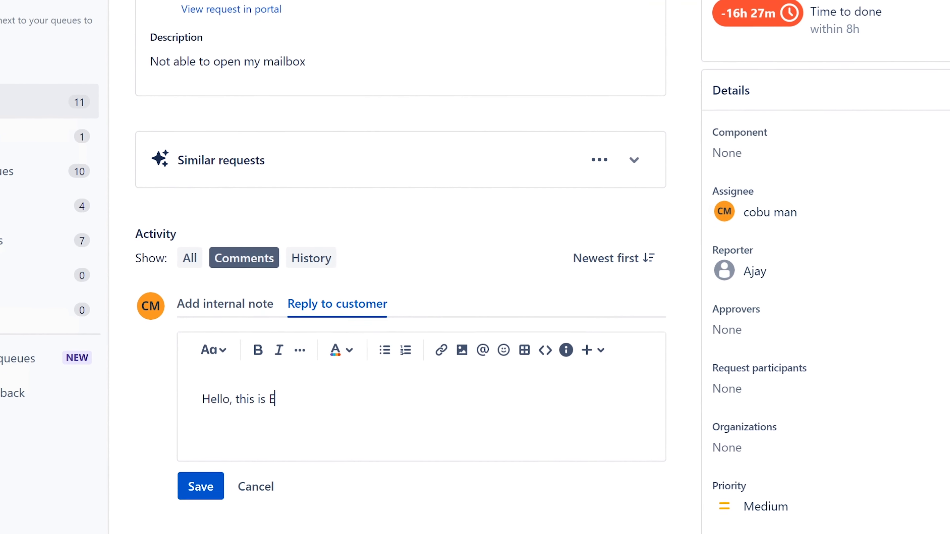
{"action": "type", "text": "rvin with"}
{"action": "type", "text": " Help Desk, "}
{"action": "type", "text": "Can"}
{"action": "key", "text": "BackSpace"}
{"action": "key", "text": "BackSpace"}
{"action": "key", "text": "BackSpace"}
{"action": "key", "text": "BackSpace"}
{"action": "key", "text": "BackSpace"}
Continue the reply with "I have your ticket about not able to open mailbox"
{"action": "type", "text": ". I have you"}
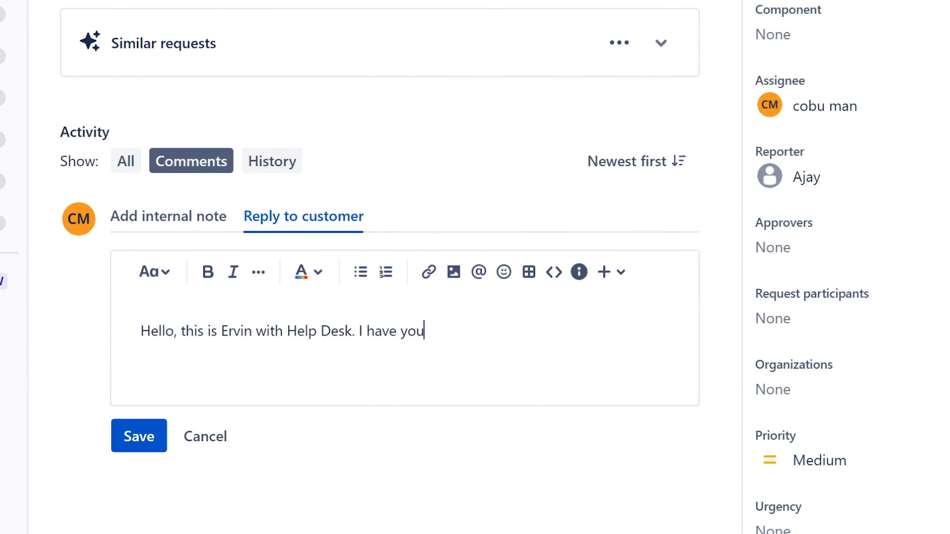
{"action": "type", "text": "r ticket about"}
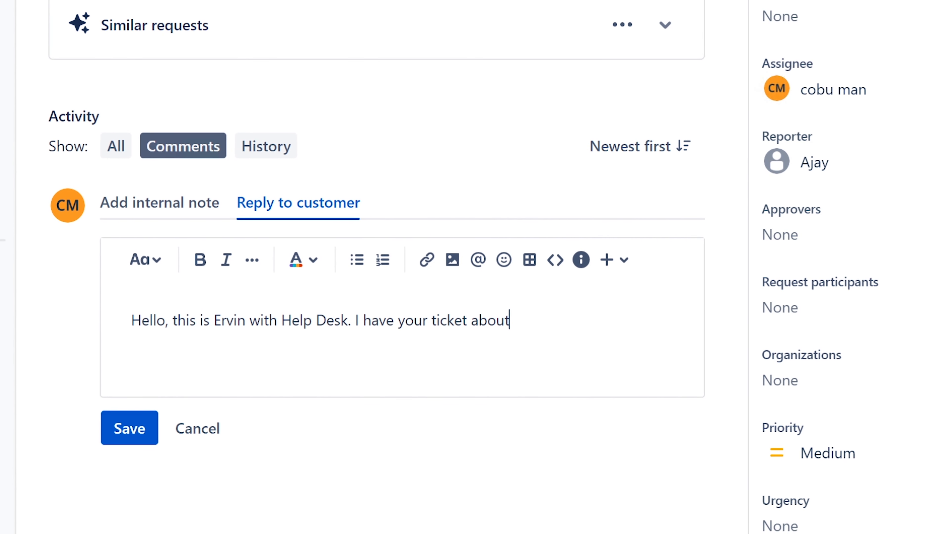
{"action": "type", "text": " not able to"}
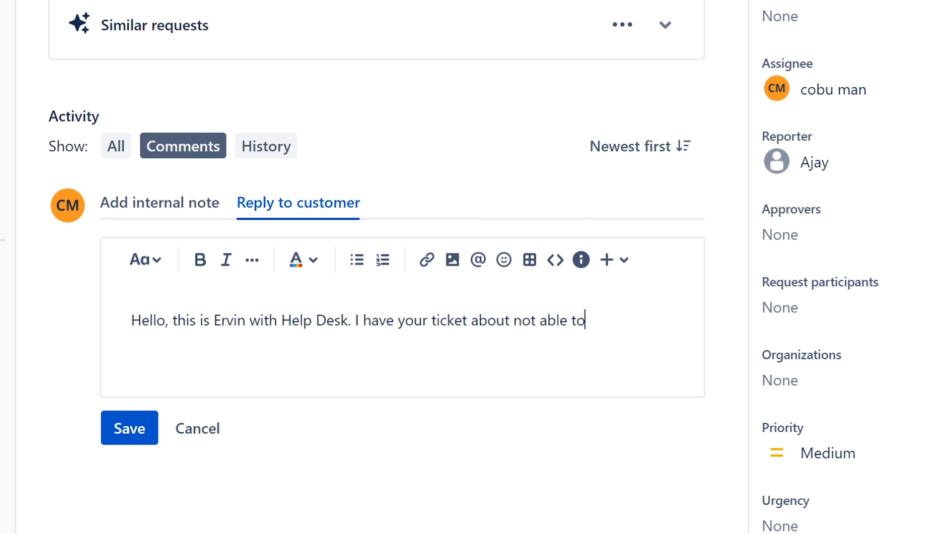
{"action": "type", "text": " open mailbox"}
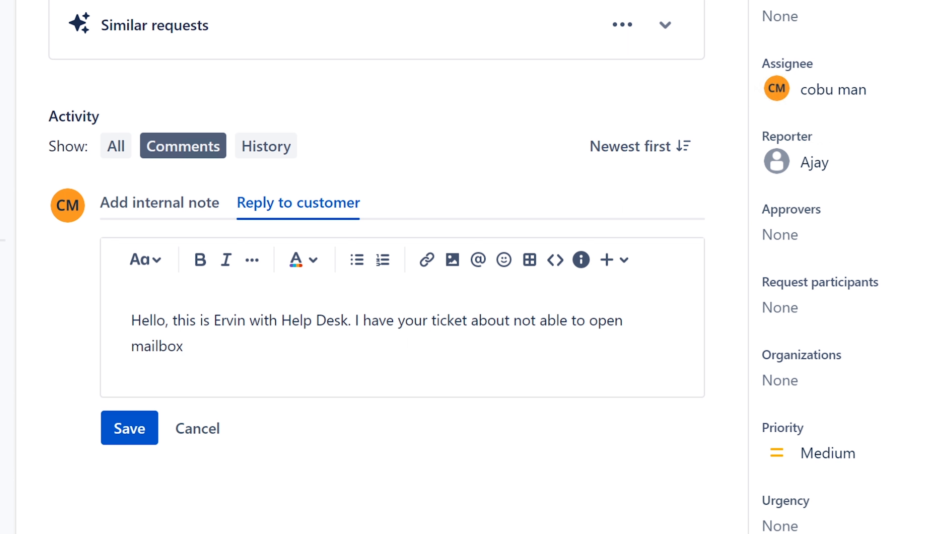
{"action": "type", "text": "; can you please send m"}
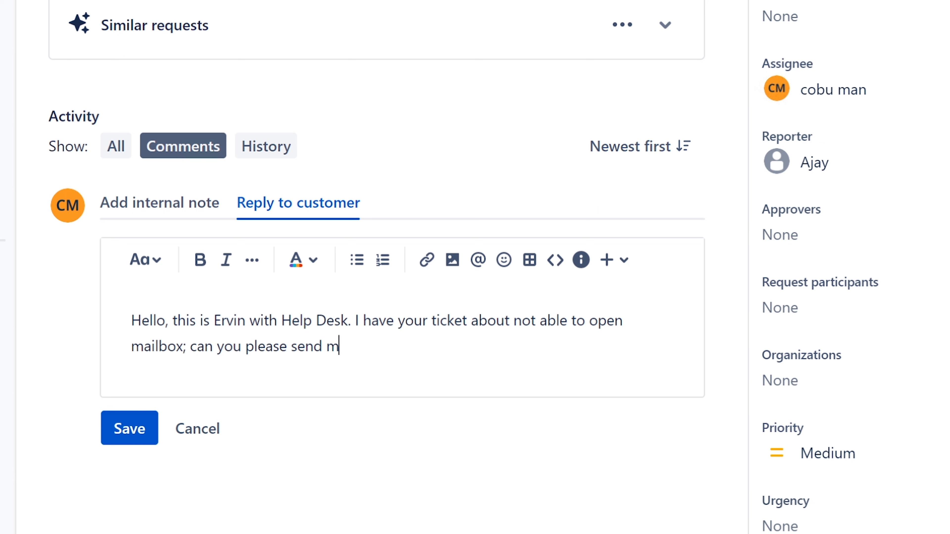
{"action": "type", "text": "e a screen"}
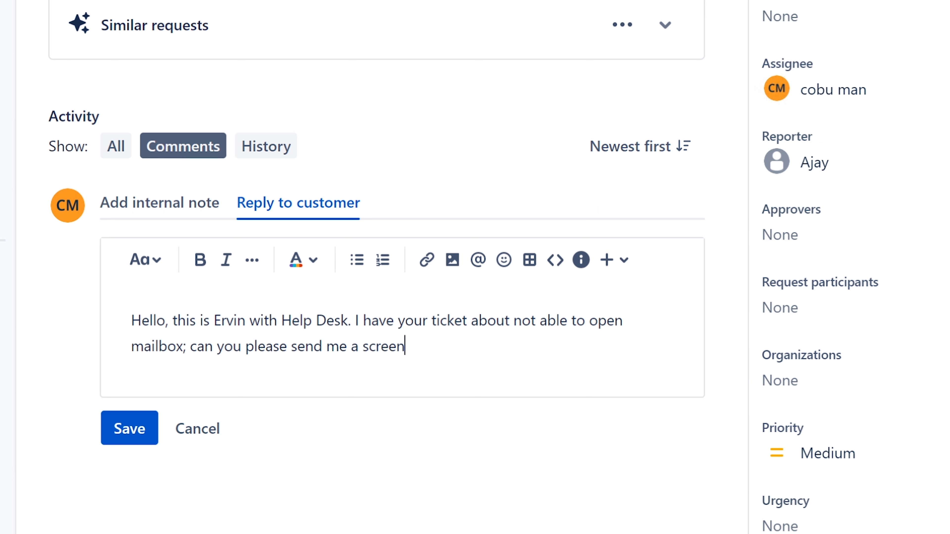
{"action": "type", "text": "shot of the error"}
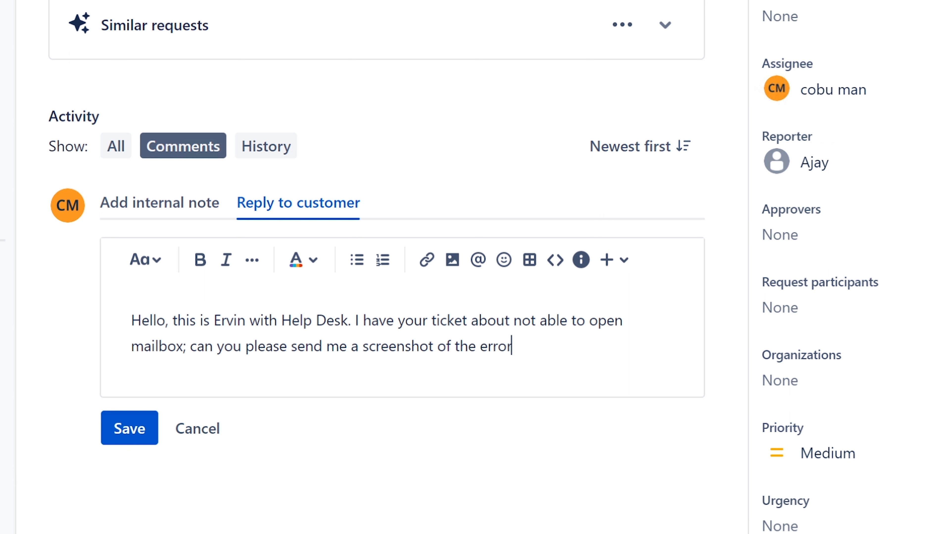
{"action": "type", "text": "?"}
End the reply with "; can you please send me a screenshot of the error?" and save it to the ticket
{"action": "left_click_drag", "start_coordinate": [358, 346], "coordinate": [445, 346]}
{"action": "left_click", "coordinate": [498, 347]}
{"action": "left_click", "coordinate": [523, 346]}
{"action": "left_click", "coordinate": [127, 434]}
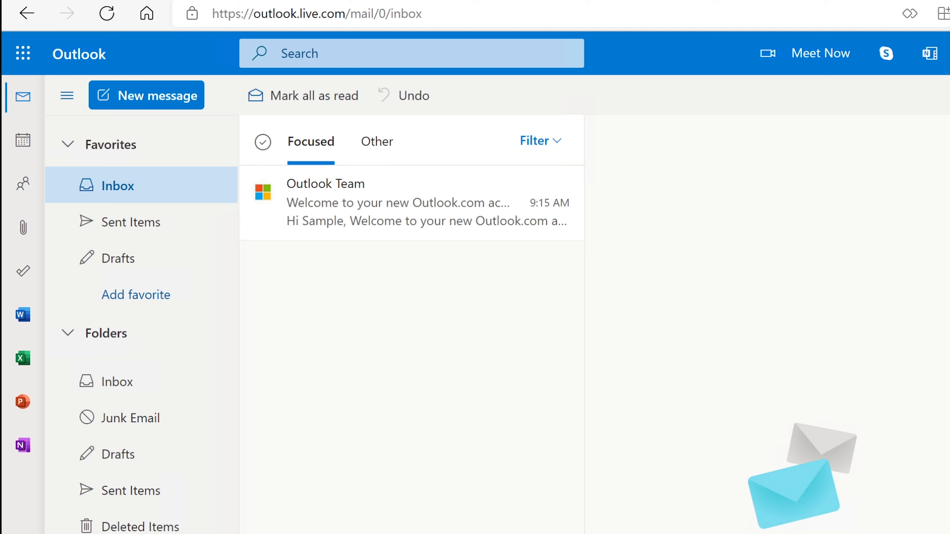
Open the Microsoft Account and Microsoft OneDrive emails among the Other messages in the Outlook inbox to check that mail opens
{"action": "left_click", "coordinate": [382, 155]}
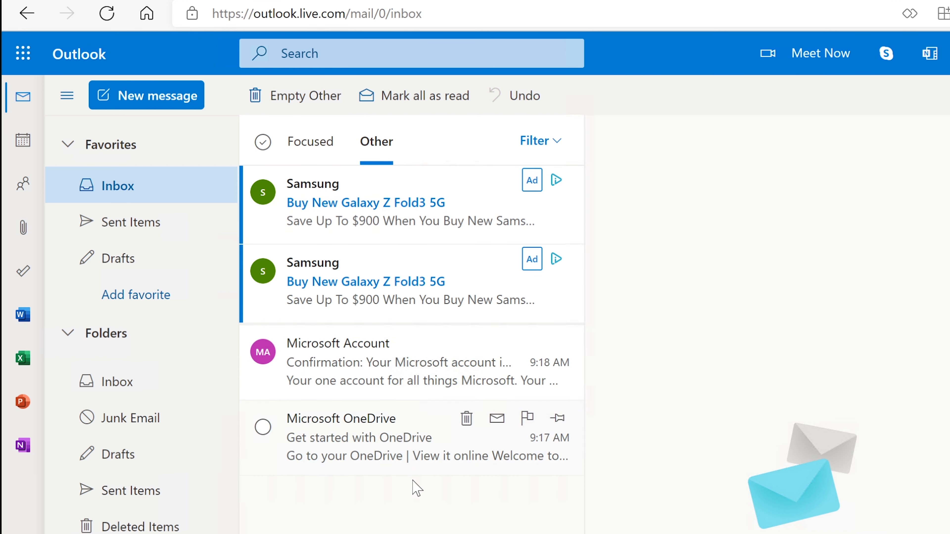
{"action": "left_click", "coordinate": [393, 368]}
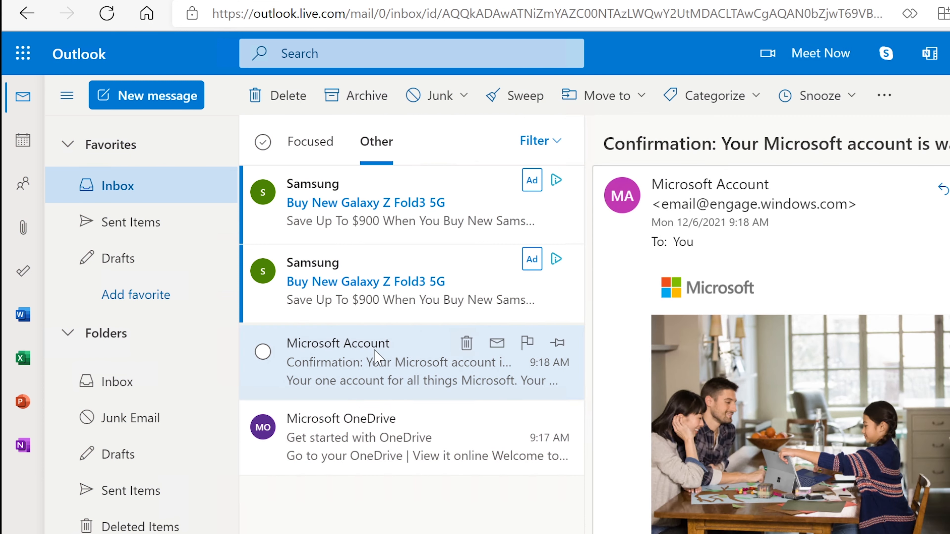
{"action": "left_click", "coordinate": [367, 430]}
{"action": "left_click", "coordinate": [365, 367]}
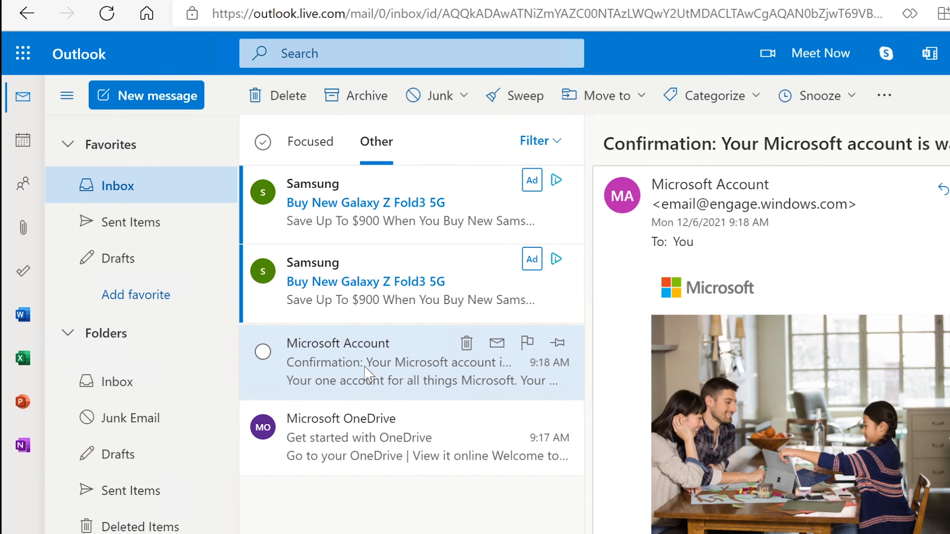
{"action": "left_click", "coordinate": [377, 425]}
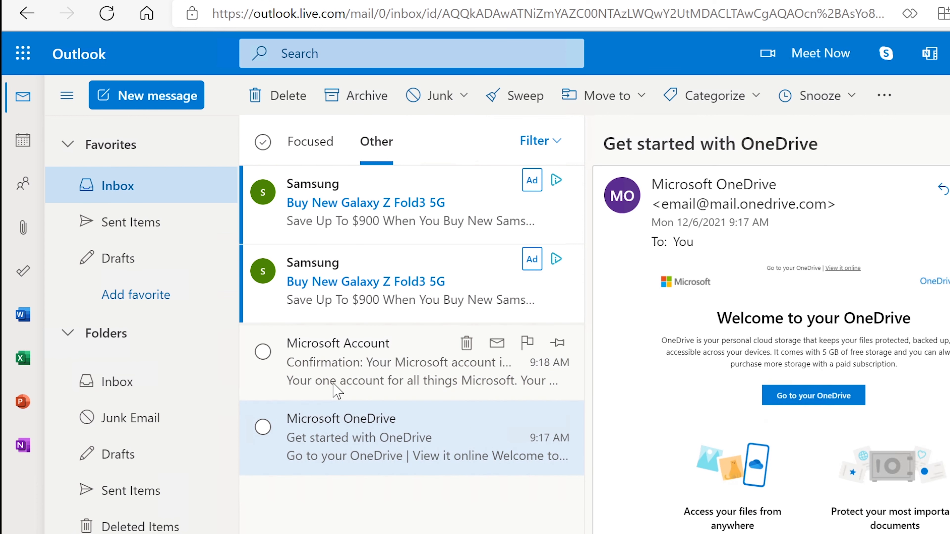
{"action": "left_click", "coordinate": [337, 391]}
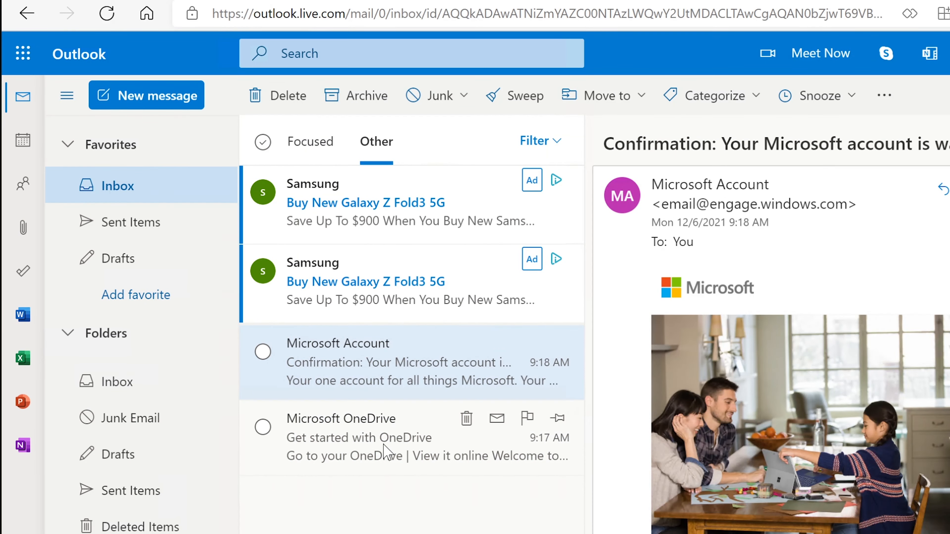
{"action": "left_click", "coordinate": [377, 425]}
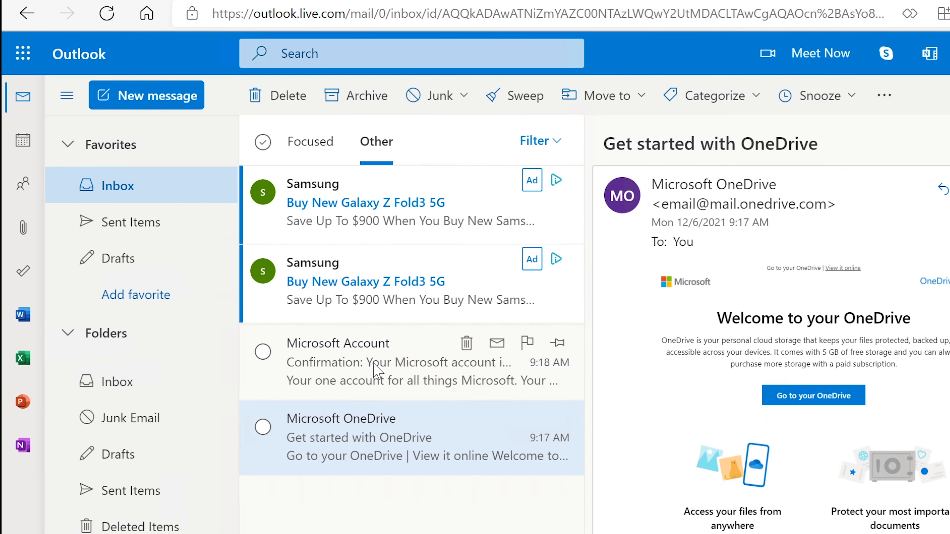
{"action": "left_click", "coordinate": [346, 360]}
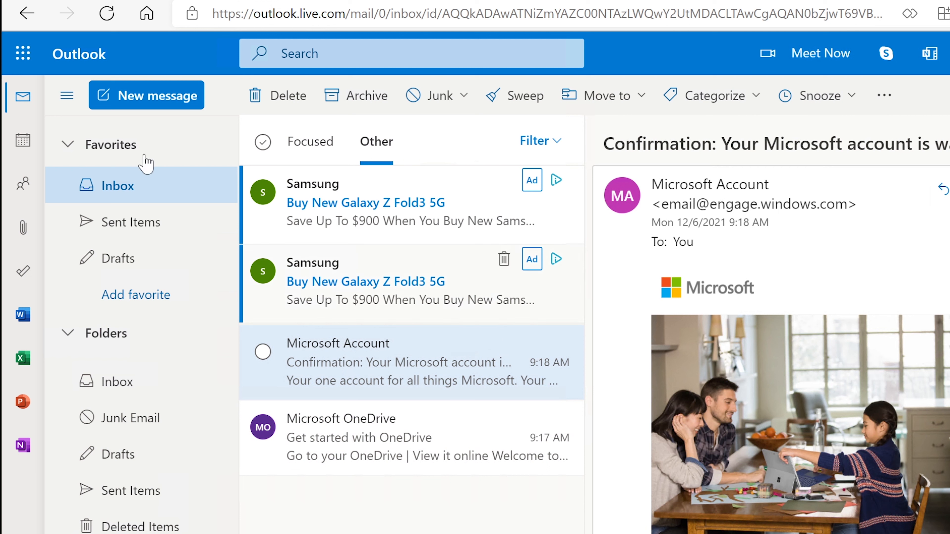
View the Outlook calendar for December 2021 and return to the mail inbox
{"action": "left_click", "coordinate": [23, 141]}
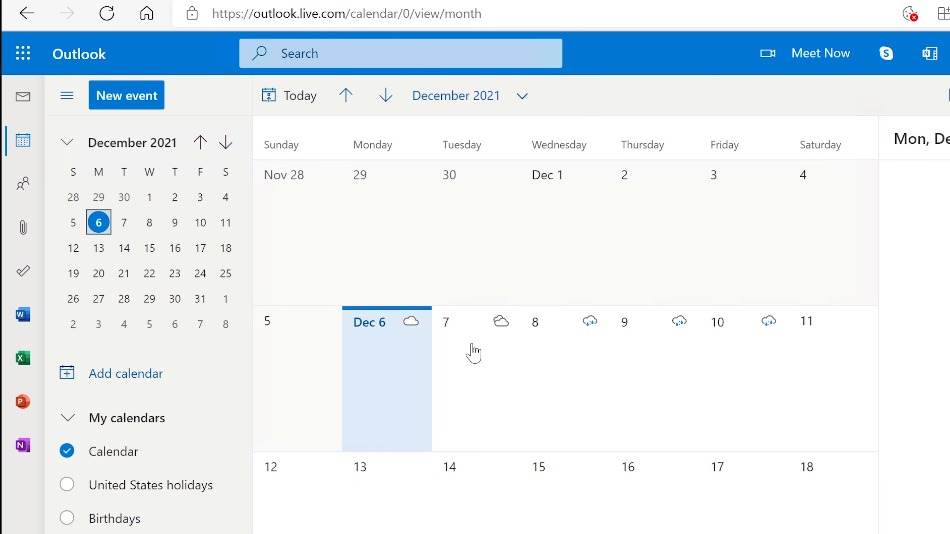
{"action": "left_click", "coordinate": [22, 100]}
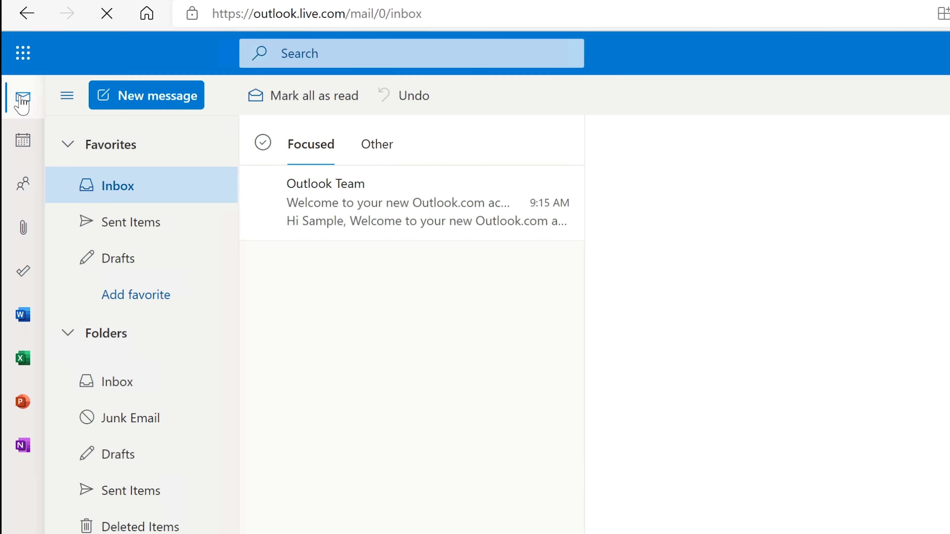